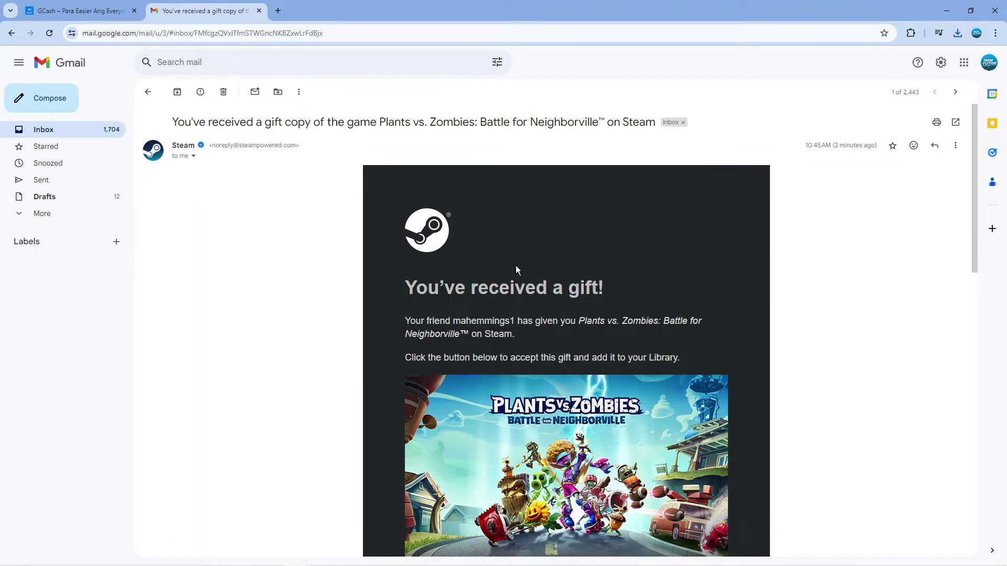
{"action": "scroll", "coordinate": [612, 262], "scroll_direction": "down", "scroll_amount": 3}
{"action": "scroll", "coordinate": [619, 261], "scroll_direction": "down", "scroll_amount": 3}
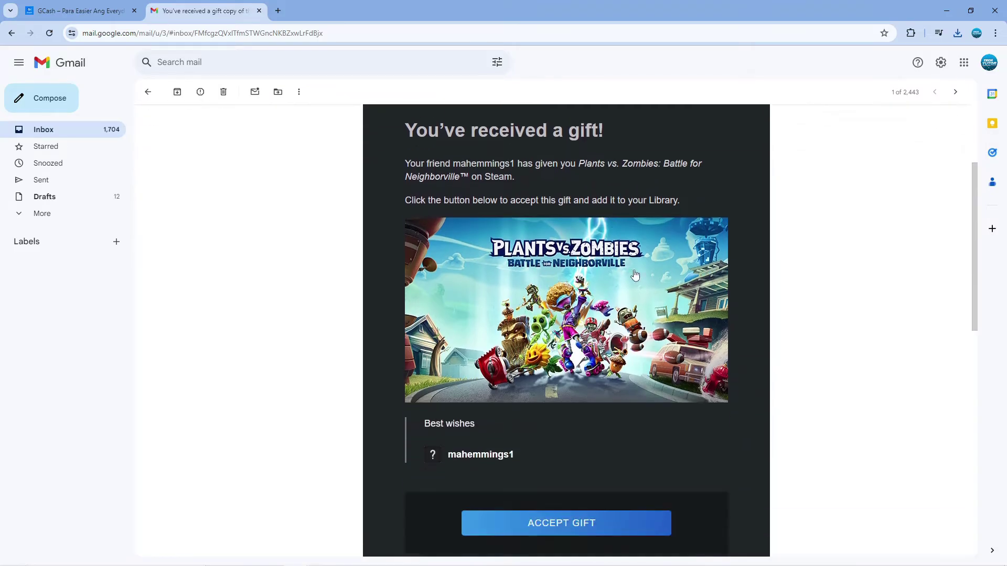
{"action": "scroll", "coordinate": [653, 276], "scroll_direction": "down", "scroll_amount": 3}
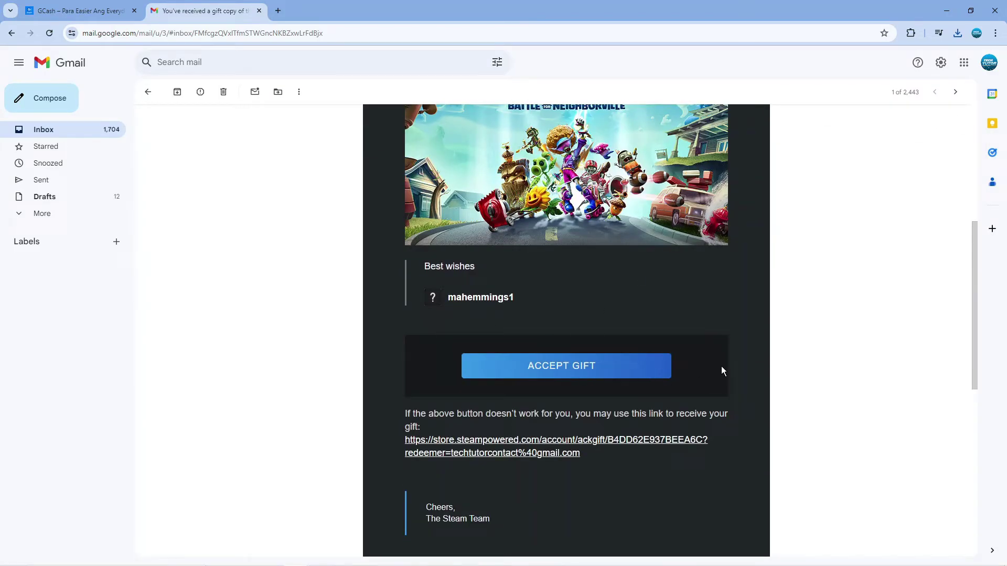
Switch to Steam and open the TECHTUTORCONTACT inventory page with its one pending gift.
{"action": "key", "text": "alt+Tab"}
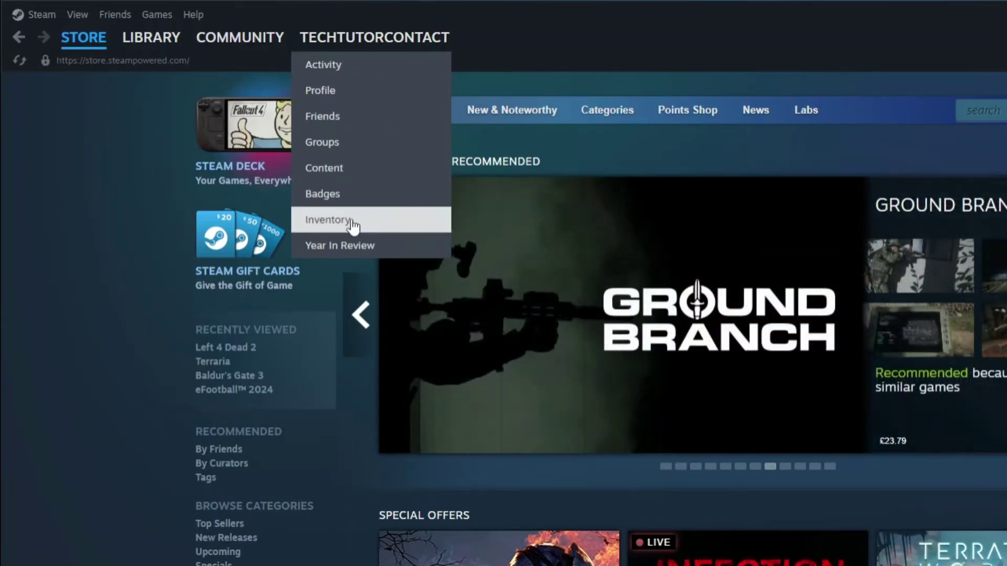
{"action": "left_click", "coordinate": [353, 225]}
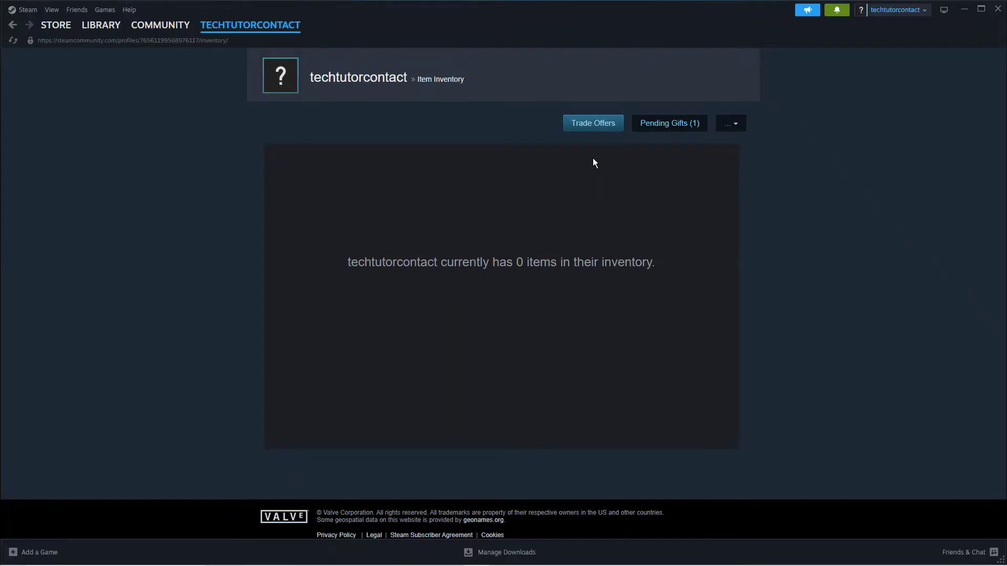
Accept the Plants vs. Zombies: Battle for Neighborville gift into the library and dismiss the confirmation.
{"action": "left_click", "coordinate": [681, 126]}
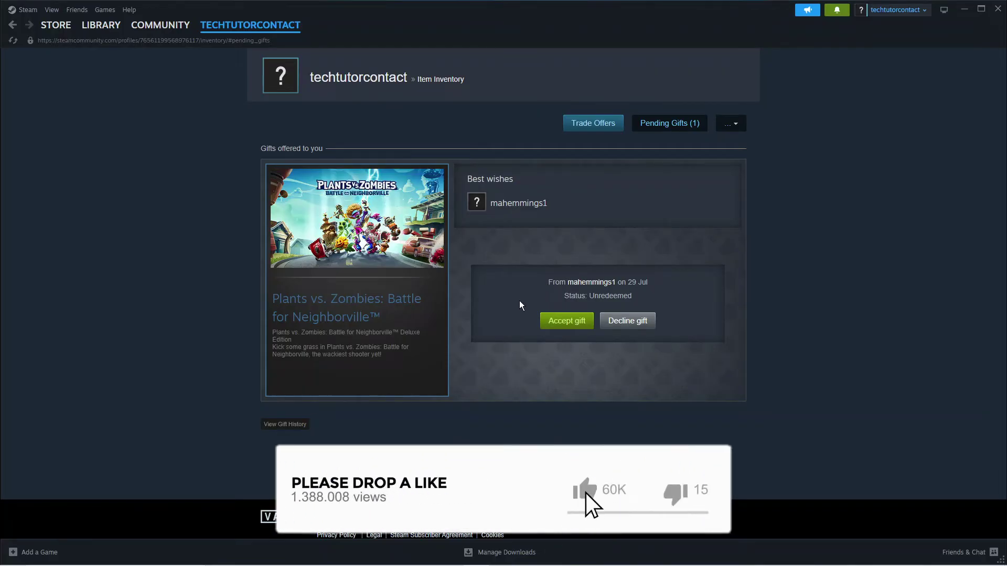
{"action": "left_click", "coordinate": [567, 320]}
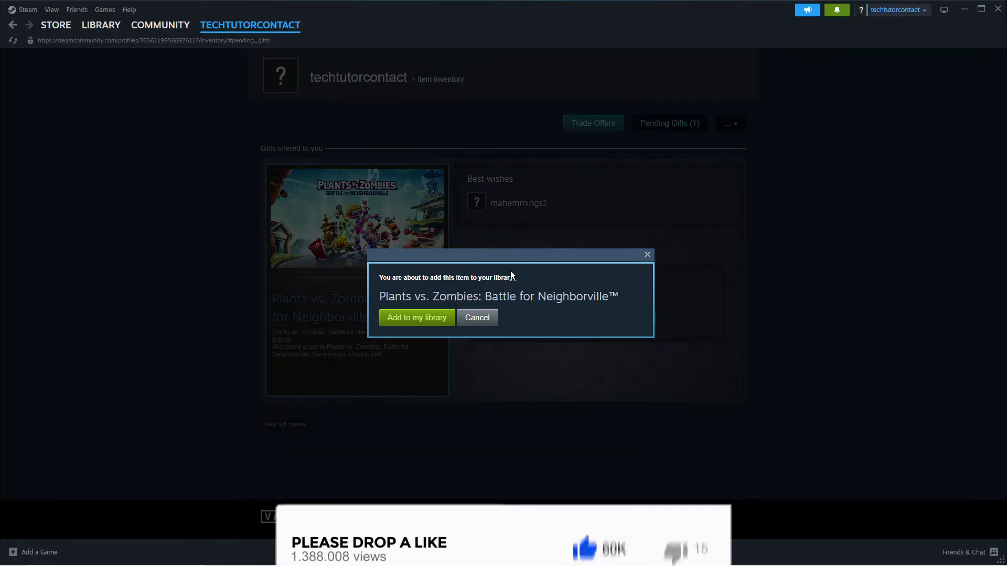
{"action": "left_click", "coordinate": [408, 318]}
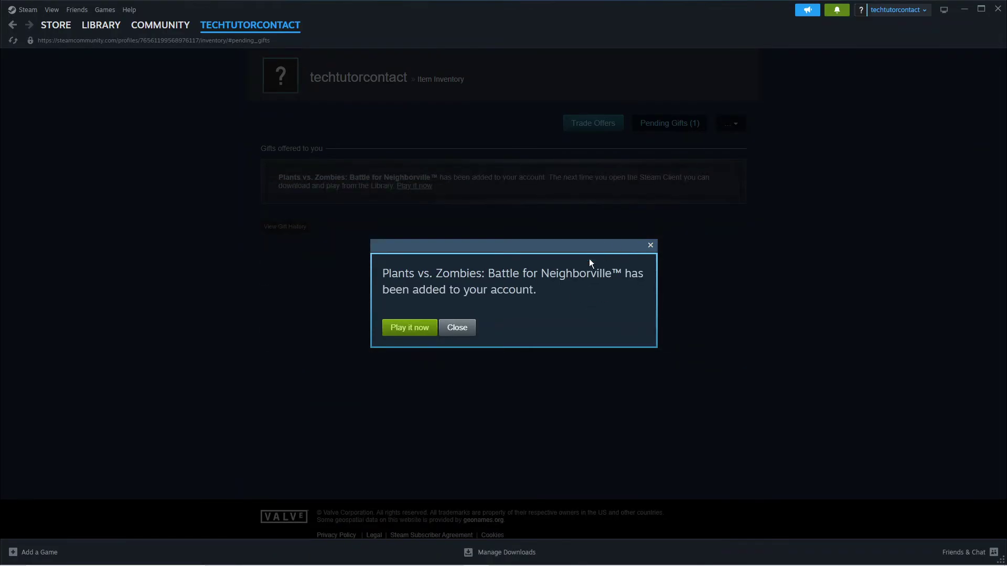
{"action": "left_click", "coordinate": [650, 248]}
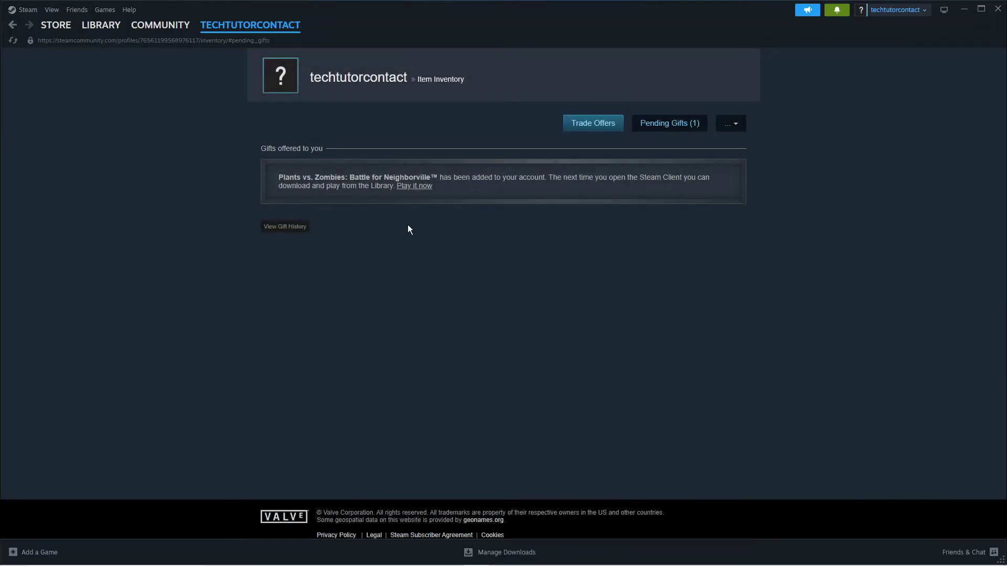
Show the Plants vs. Zombies: Battle for Neighborville library page with its Install button.
{"action": "left_click", "coordinate": [101, 25]}
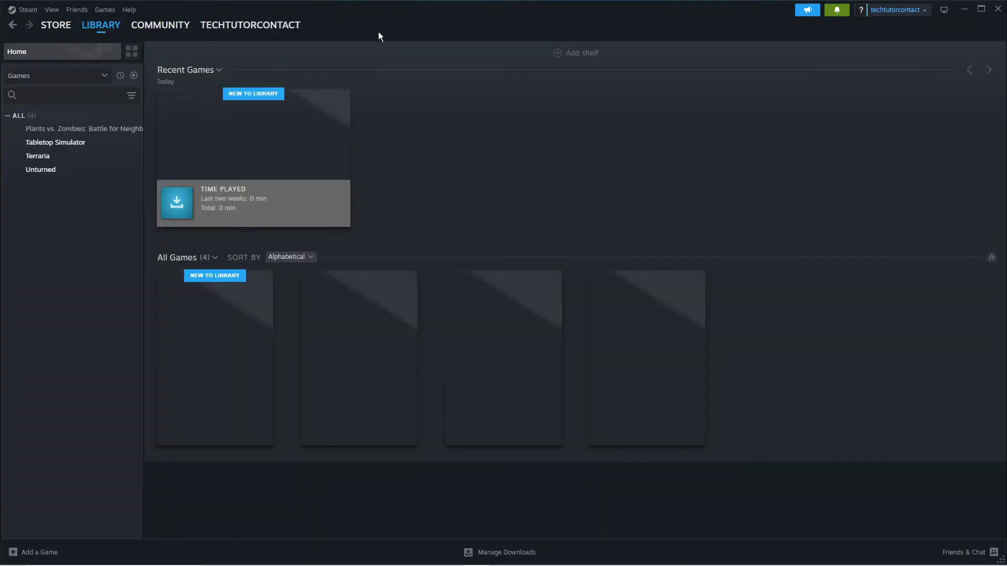
{"action": "left_click", "coordinate": [75, 128]}
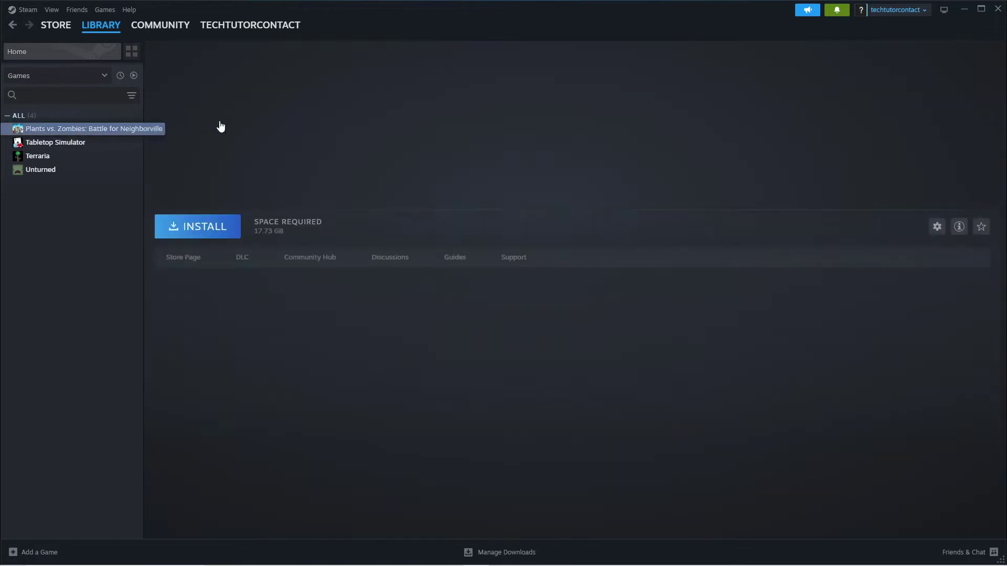